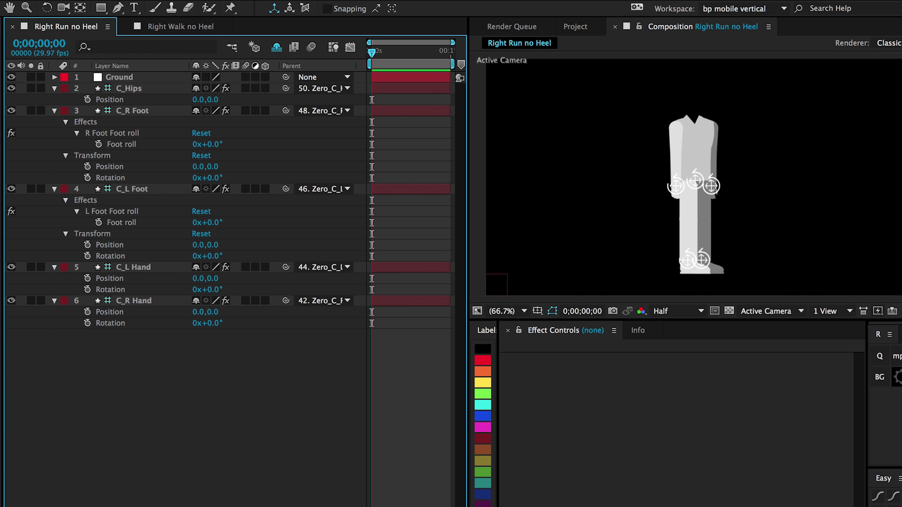
Select C_Hips Position plus the right foot's Foot roll, Position and Rotation
left_click_drag(476, 207, 320, 112)
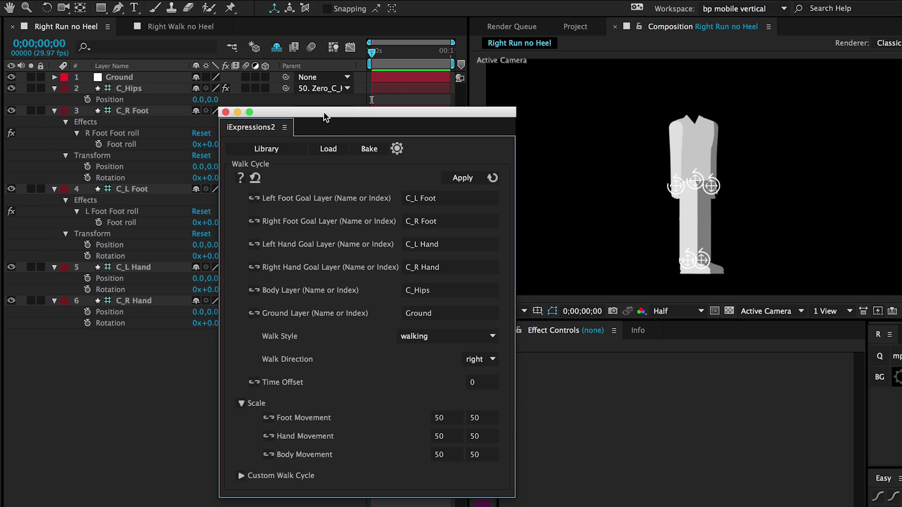
left_click_drag(326, 117, 594, 253)
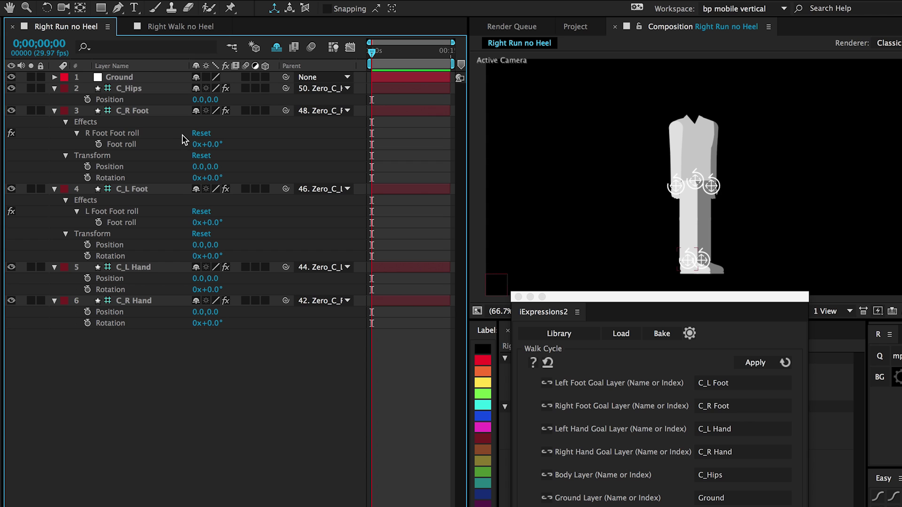
left_click(132, 100)
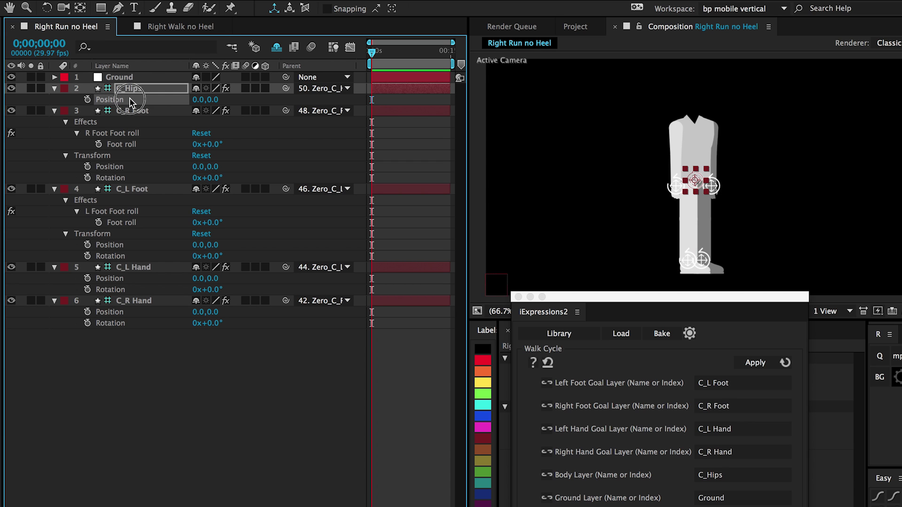
left_click(131, 146, "shift")
left_click(133, 170, "shift")
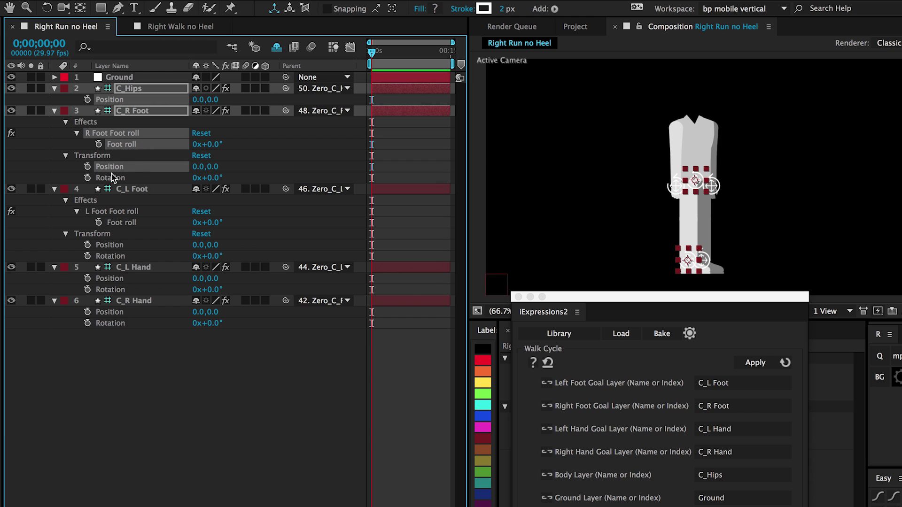
left_click(115, 179, "shift")
Add the left foot's Foot roll, Position, Rotation and both hands' Position and Rotation
left_click(135, 224, "shift")
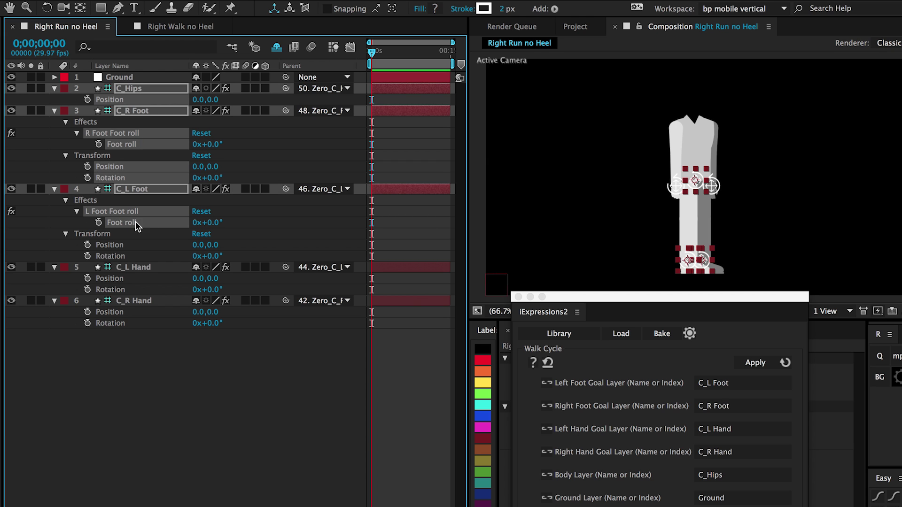
left_click(116, 247, "shift")
left_click(112, 257, "shift")
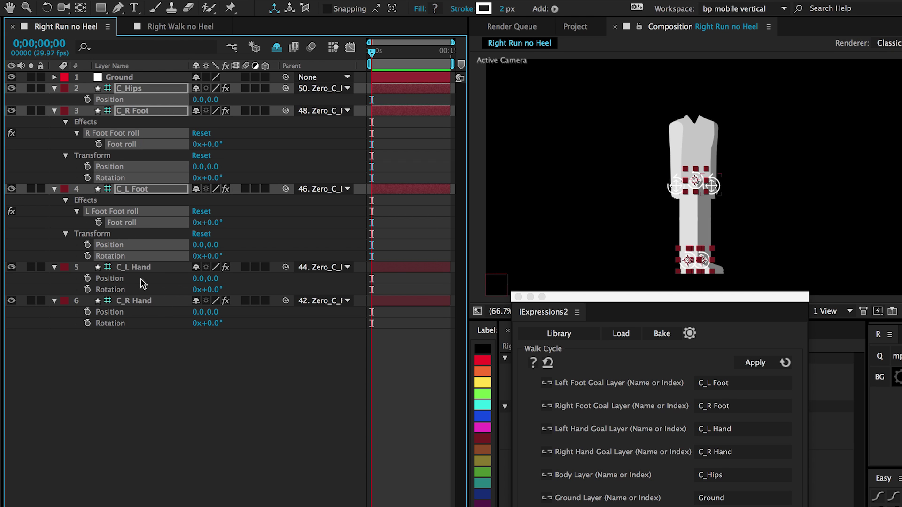
left_click(131, 280, "shift")
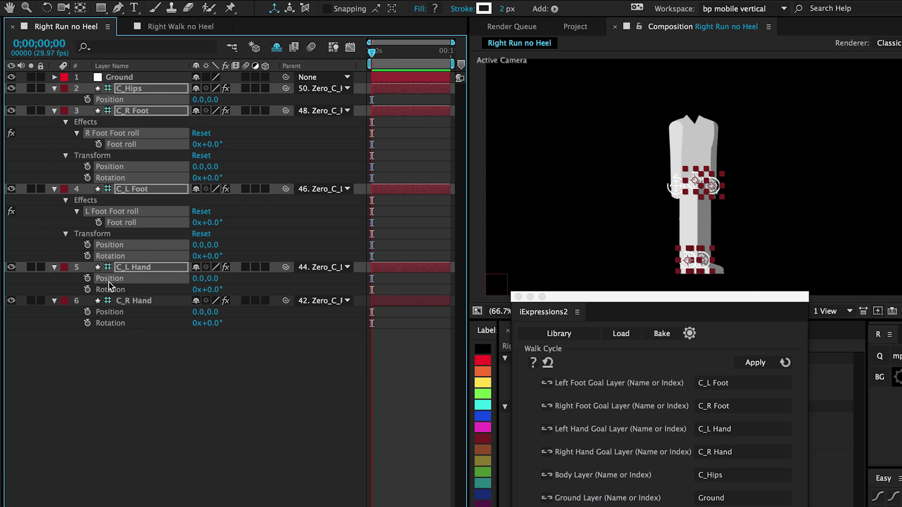
left_click(113, 290, "shift")
left_click(133, 313, "shift")
left_click(117, 324, "shift")
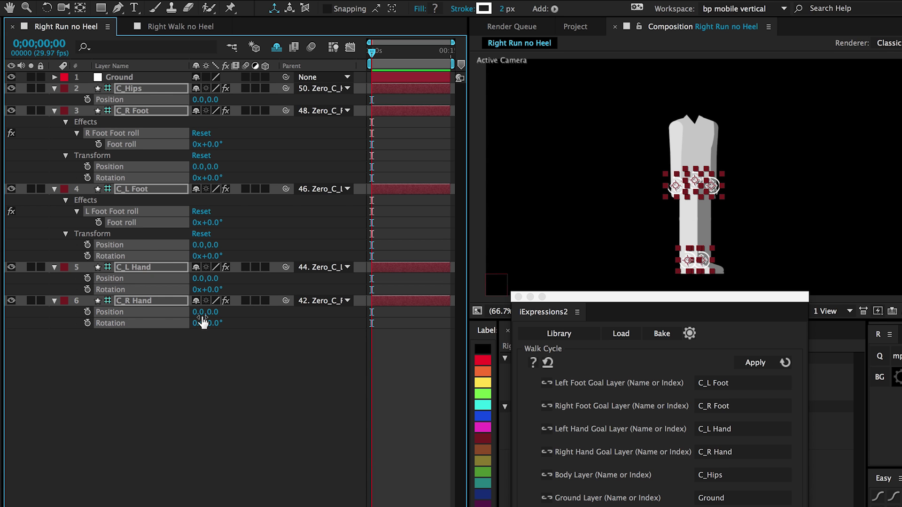
Apply the 'walking no heel raising' walk style to the selected properties
left_click_drag(617, 302, 394, 112)
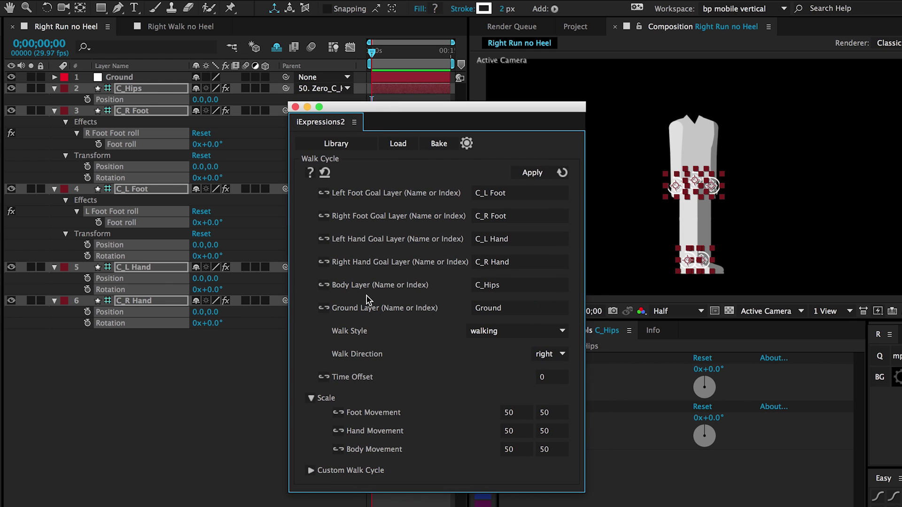
left_click(561, 331)
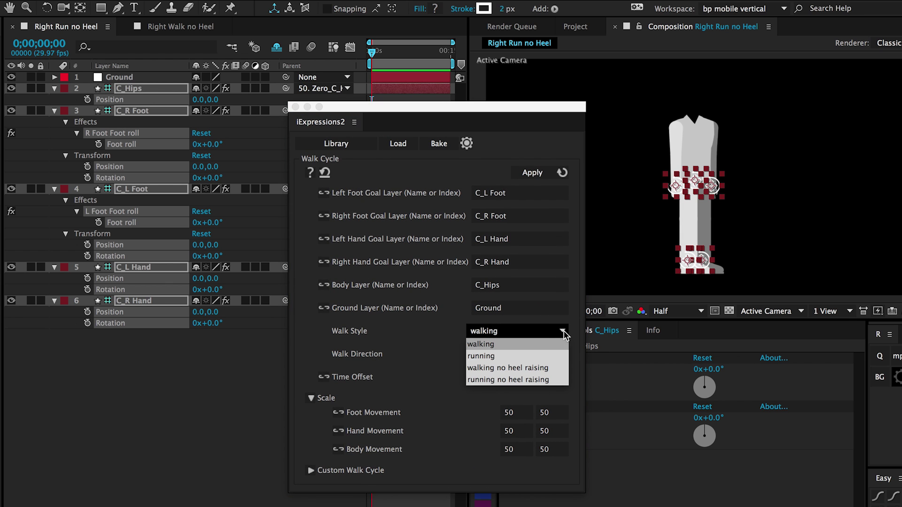
left_click(536, 372)
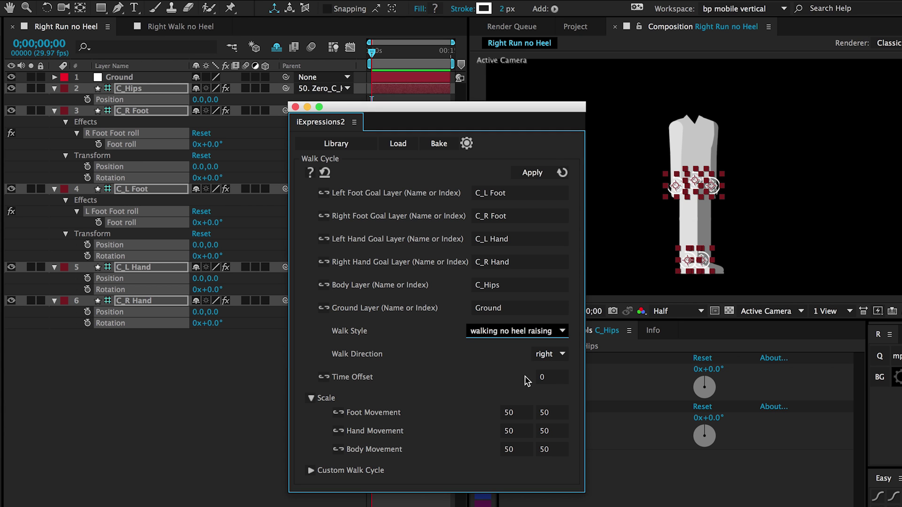
left_click(534, 177)
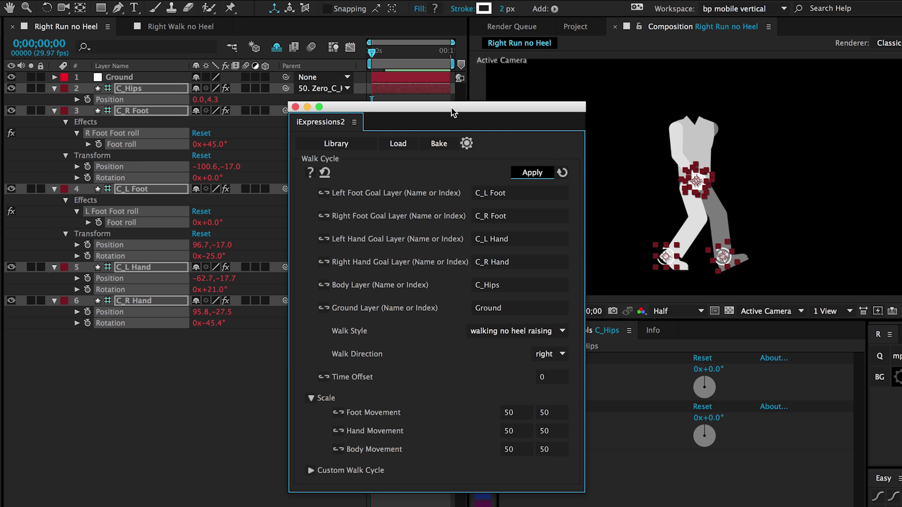
left_click_drag(451, 108, 710, 491)
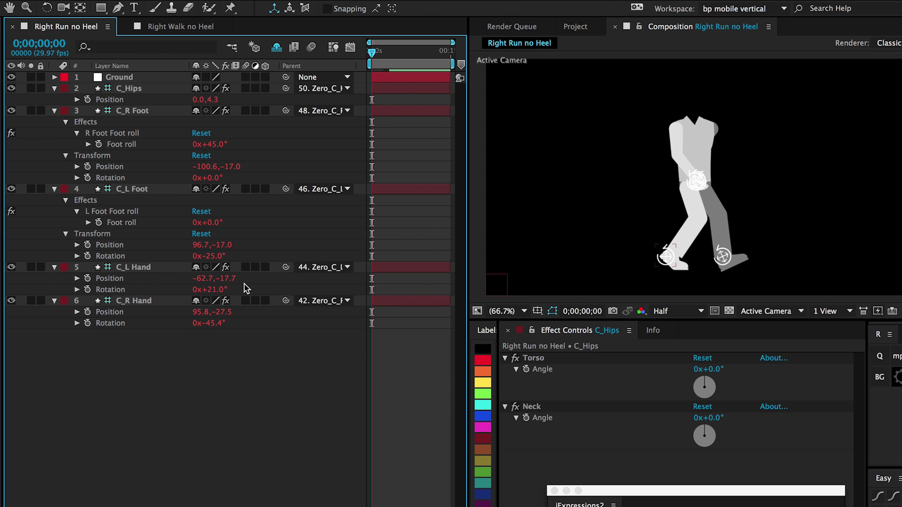
Preview the new walk cycle from the start of the animation
key("space")
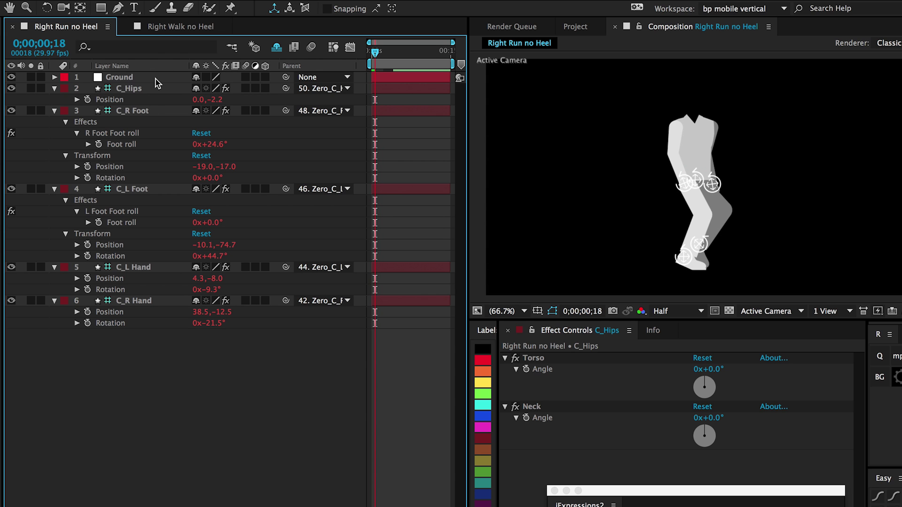
left_click(155, 79)
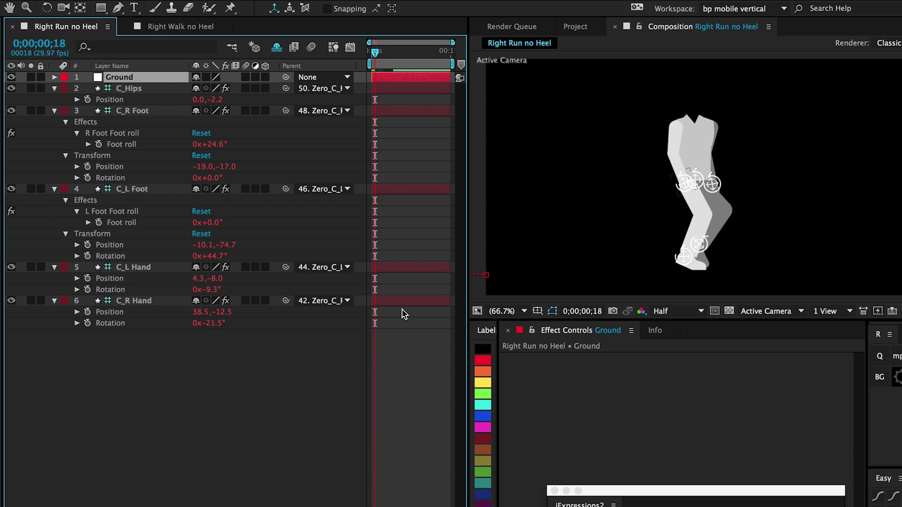
key("Home")
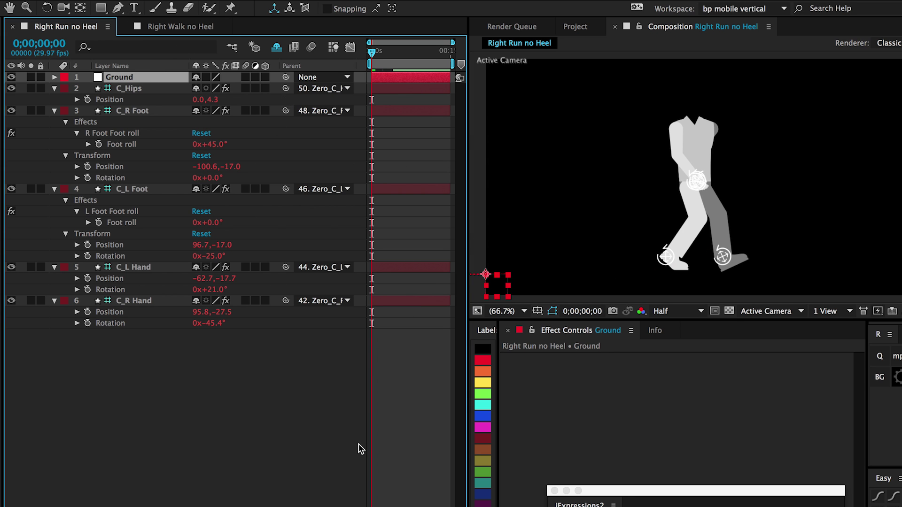
left_click(292, 386)
key("space")
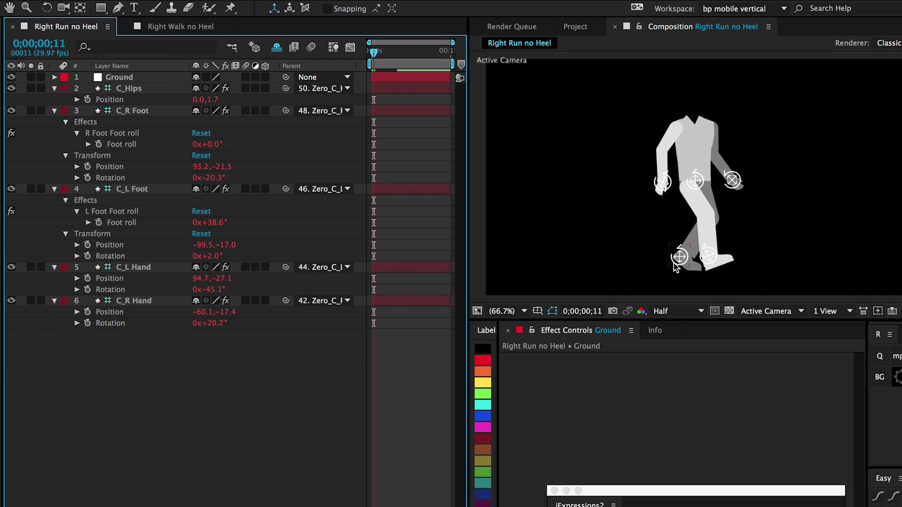
Select C_L Foot and step four frames forward to inspect the foot roll
left_click(679, 258)
left_click_drag(667, 492, 667, 506)
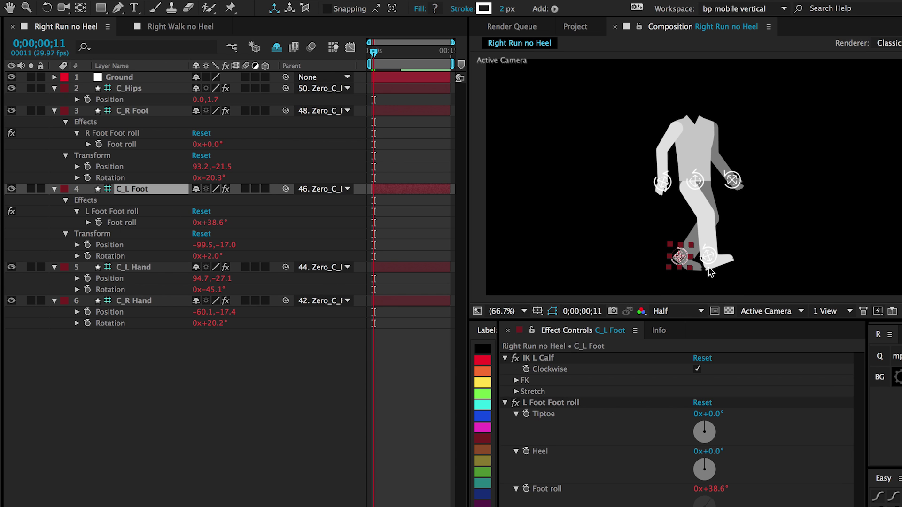
key("Page_Down")
key("Page_Down")
key("Page_Down")
key("Page_Down")
key("Page_Down")
key("Page_Down")
key("Page_Down")
key("Page_Down")
key("Page_Down")
key("Page_Down")
key("Page_Down")
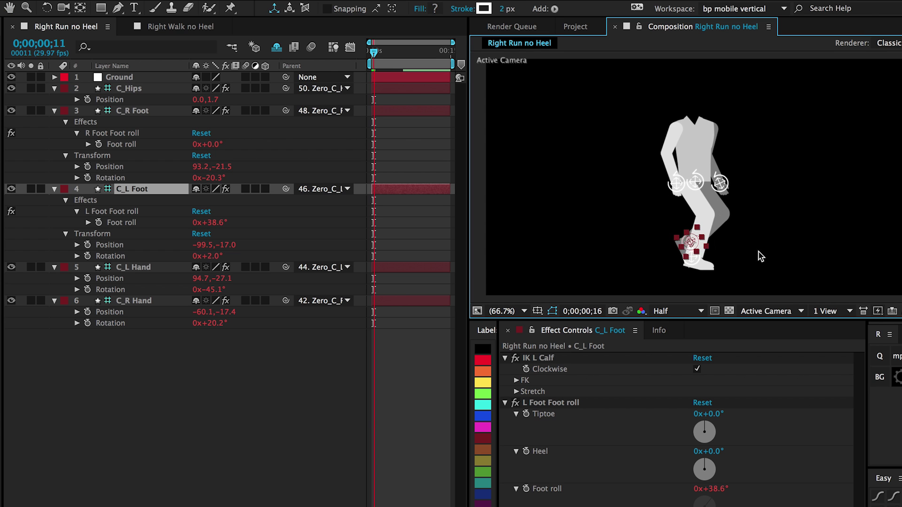
key("Page_Down")
key("Page_Down")
key("Page_Down")
key("Page_Down")
key("Page_Down")
key("Page_Down")
key("Page_Down")
key("Page_Down")
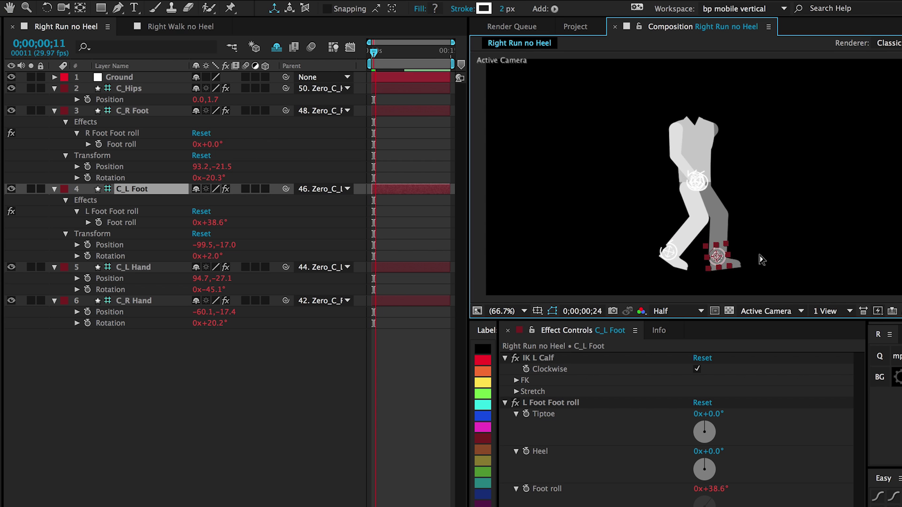
key("Page_Down")
key("Page_Down")
key("Page_Down")
key("Page_Down")
key("Page_Down")
key("Page_Down")
key("Page_Down")
key("Page_Down")
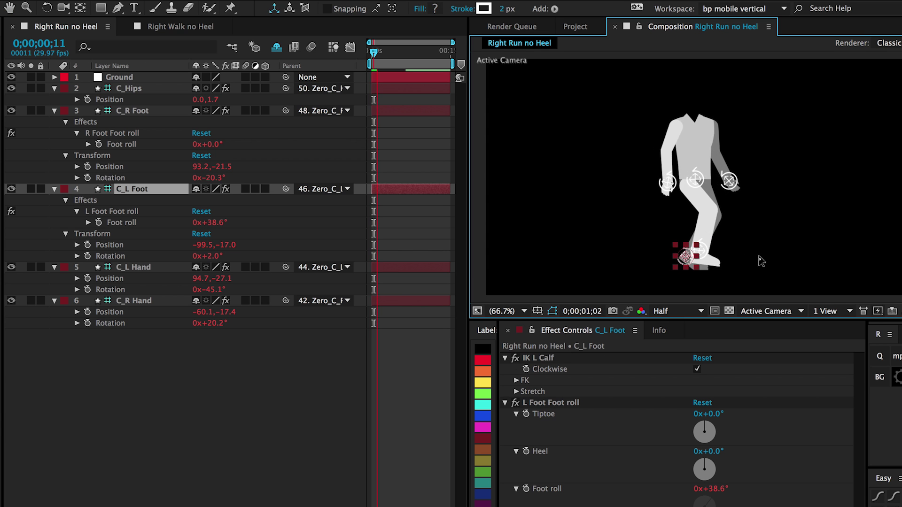
key("Page_Down")
key("Page_Down")
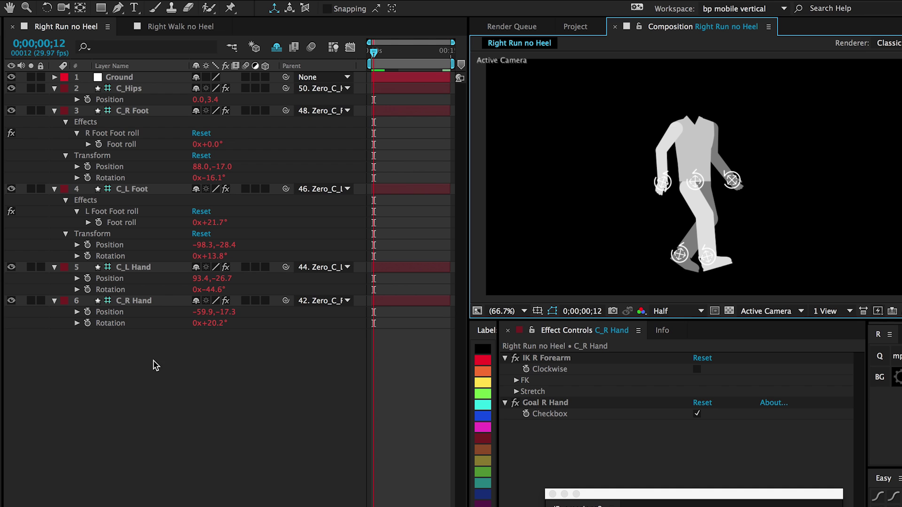
Reset the C_L Hand and C_R Hand rotation values to 0
left_click_drag(156, 365, 275, 284)
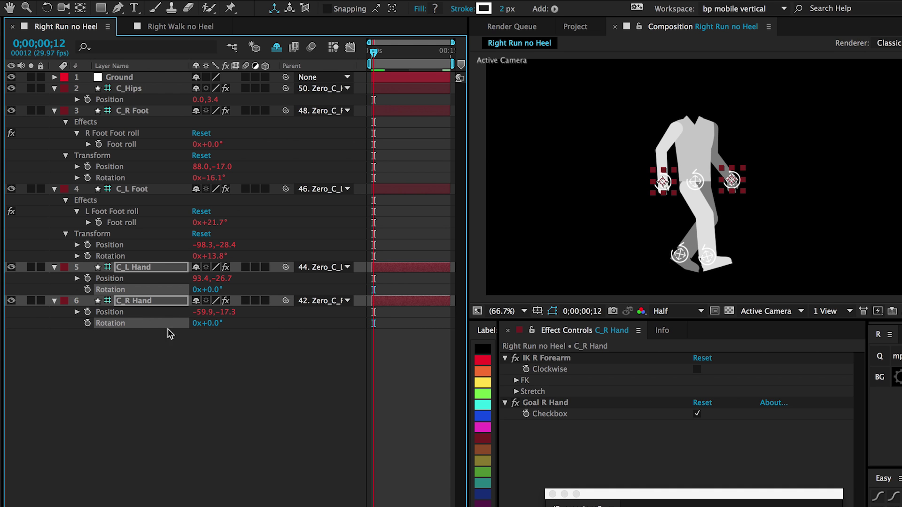
left_click(181, 348)
key("period")
key("period")
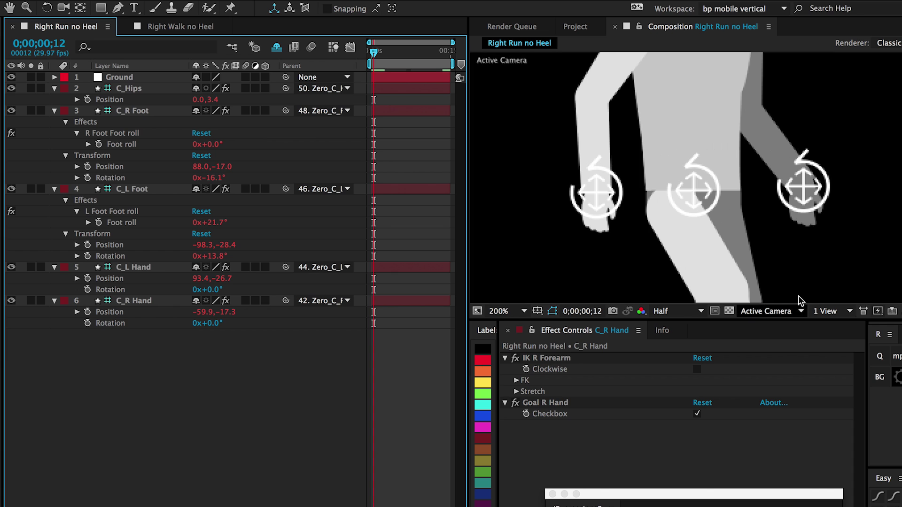
Uncheck Goal L Hand and Goal R Hand, then preview the run cycle
left_click(817, 200)
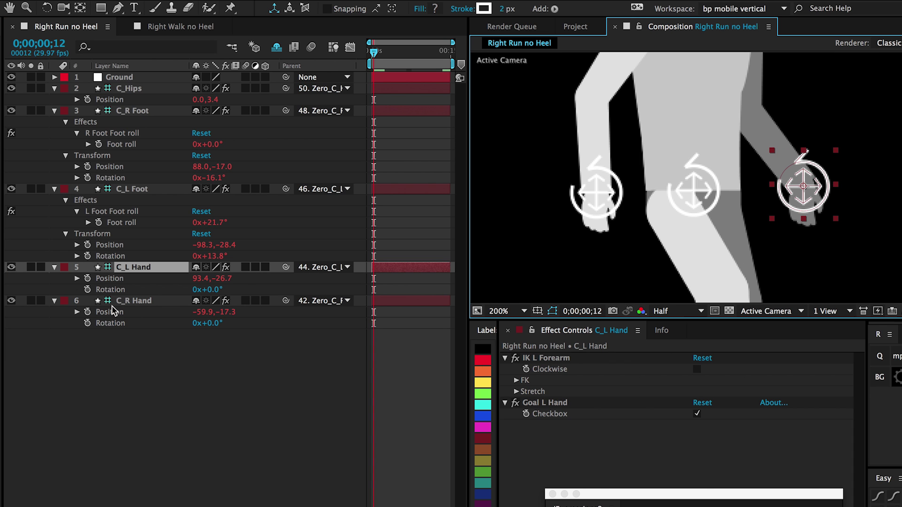
left_click(697, 415)
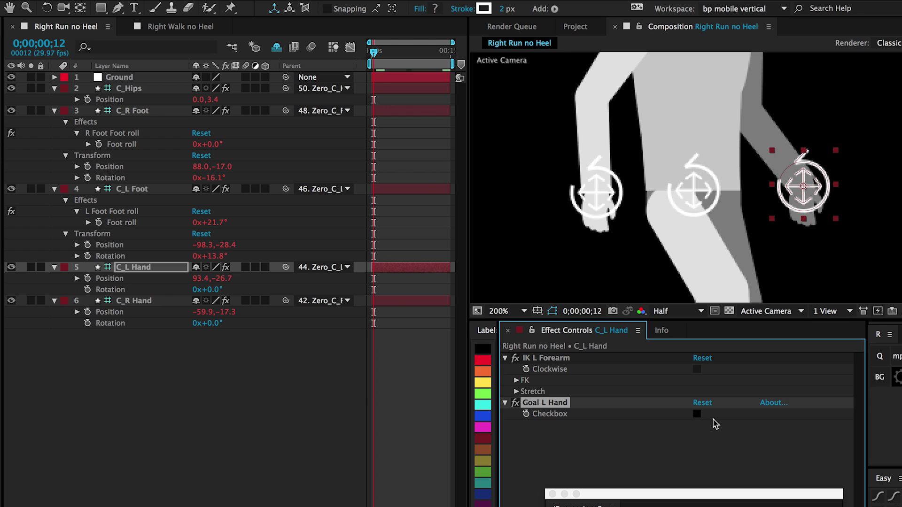
left_click(618, 193)
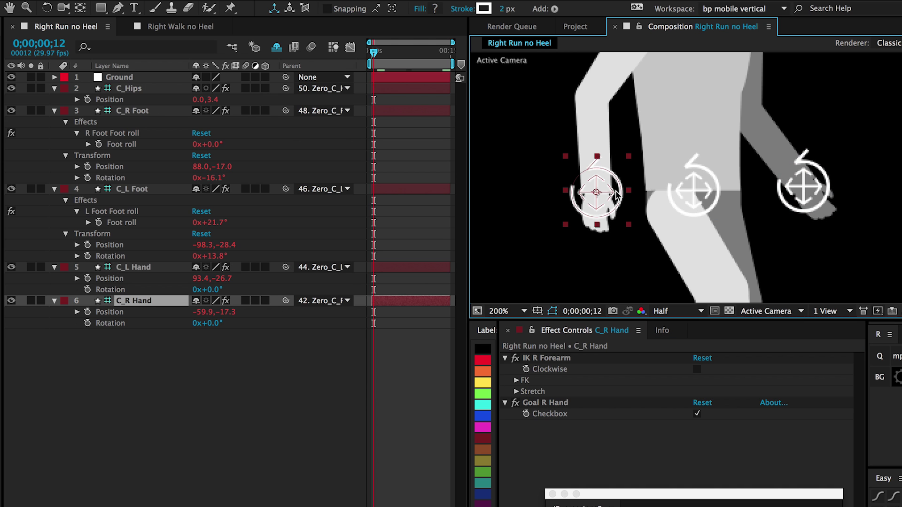
left_click(696, 414)
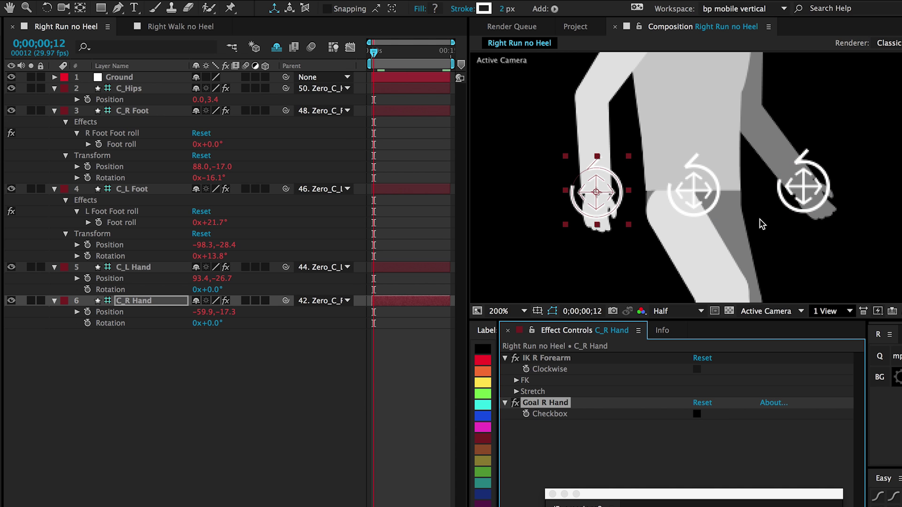
left_click(405, 375)
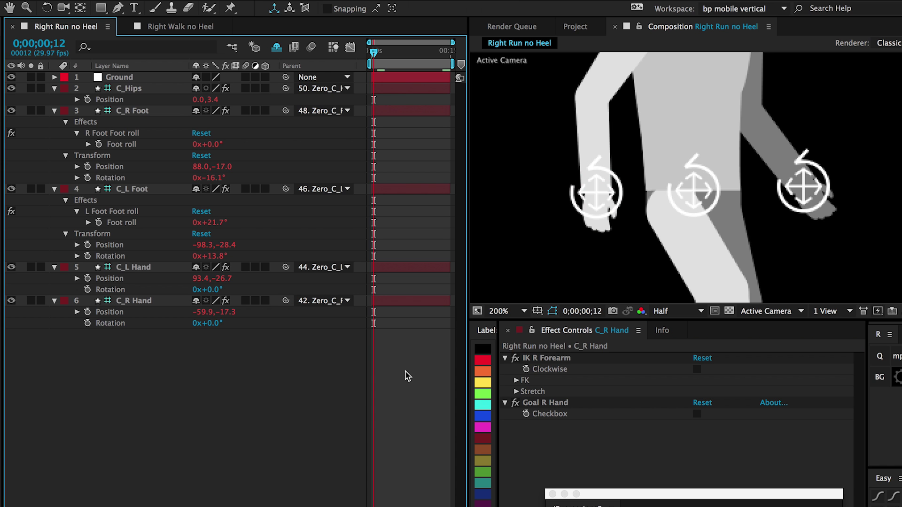
key("space")
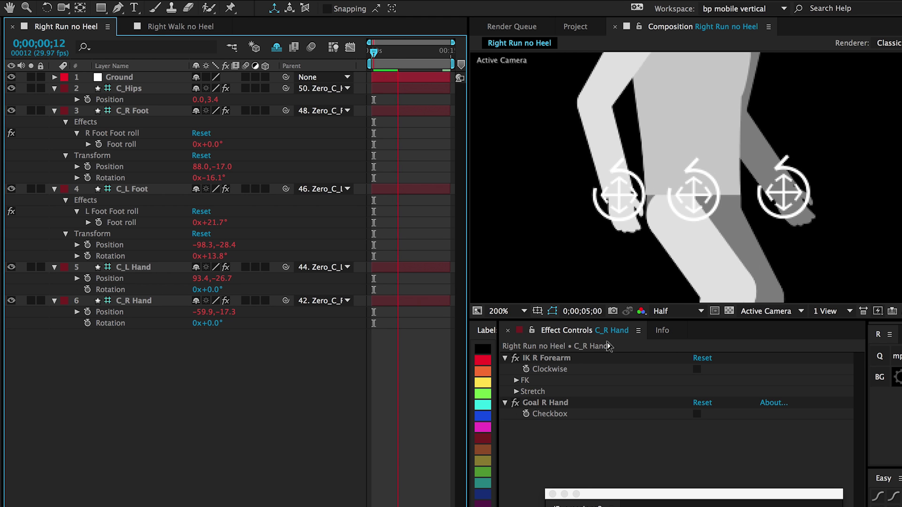
key("space")
Switch the iExpressions2 Walk Style to 'running no heel raising'
left_click_drag(630, 497, 329, 90)
left_click(503, 312)
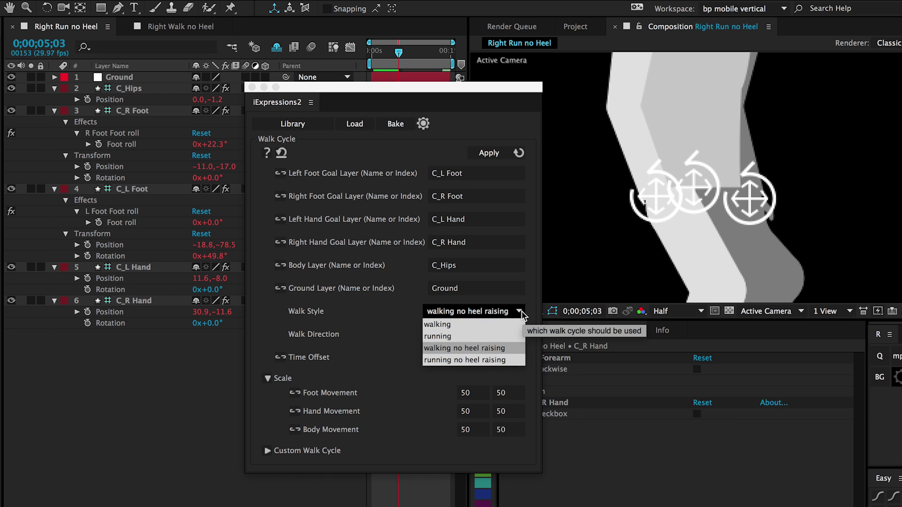
left_click(516, 360)
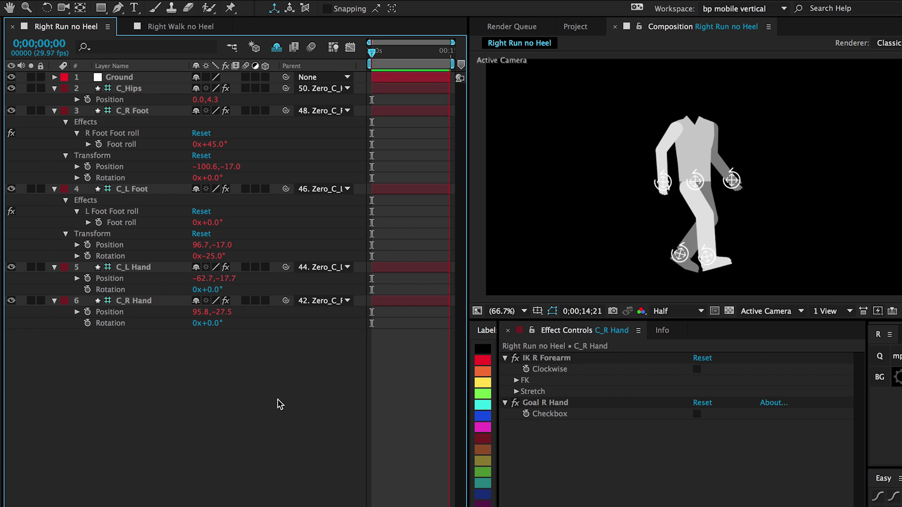
Stop the preview, drag C_Hips right to position 33.0, -1.3, and select Ground
key("space")
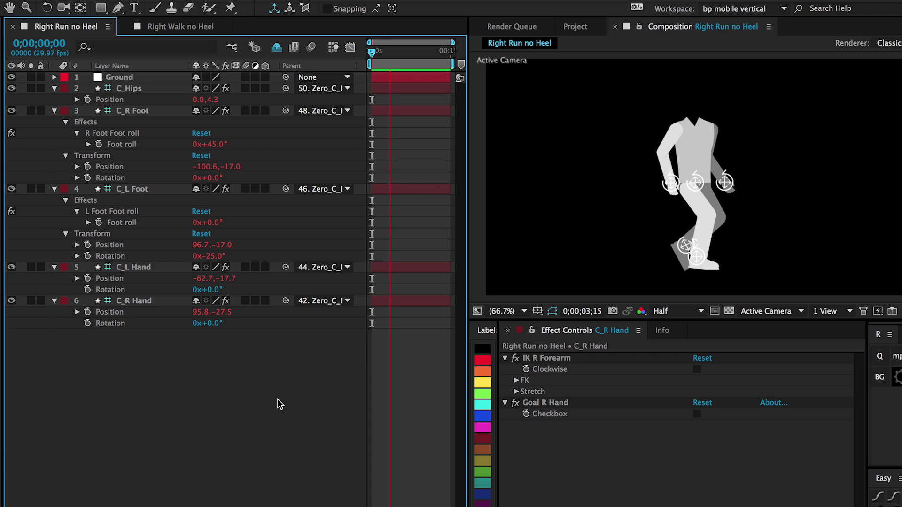
key("space")
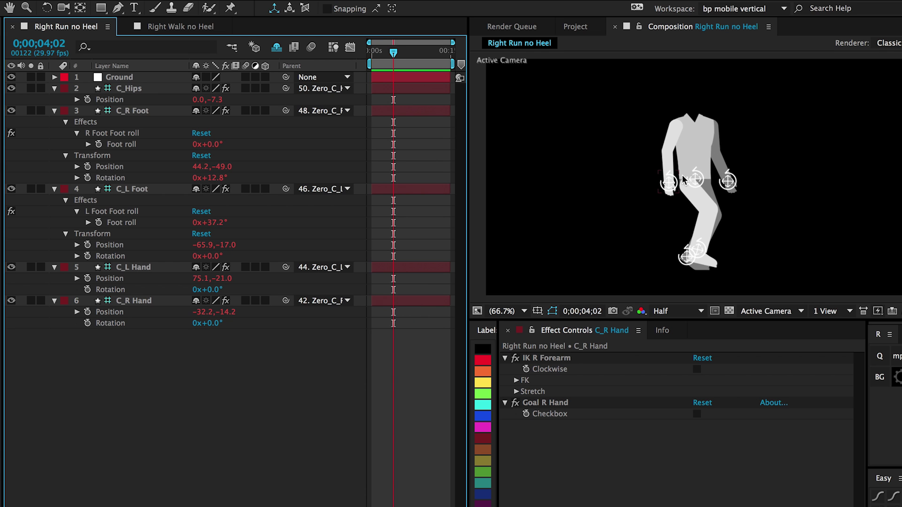
left_click_drag(695, 180, 737, 183)
left_click(120, 75)
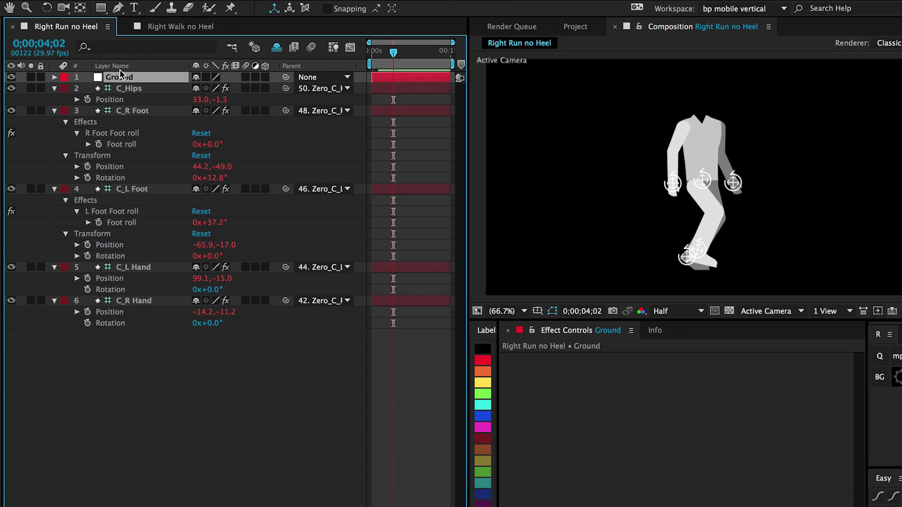